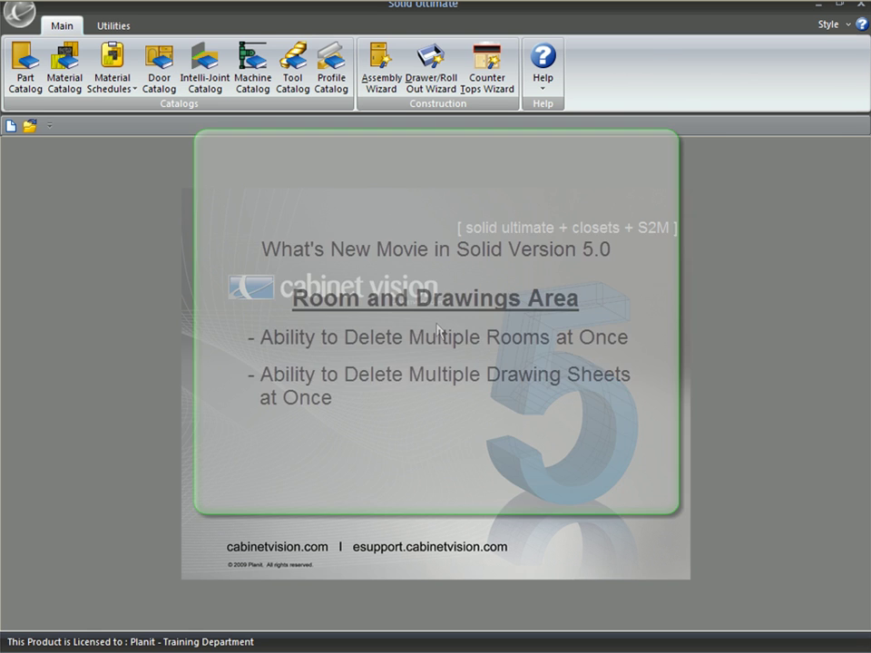
# Open Job.cvj and check that the Room list shows Room 1 through Room 4.
pyautogui.click(31, 127)
pyautogui.click(301, 203)
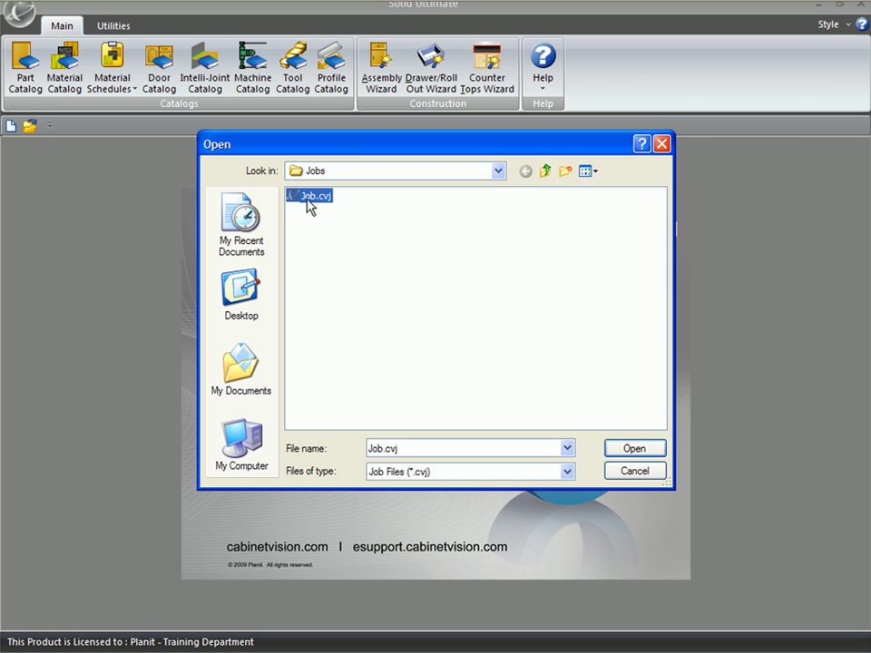
pyautogui.click(623, 449)
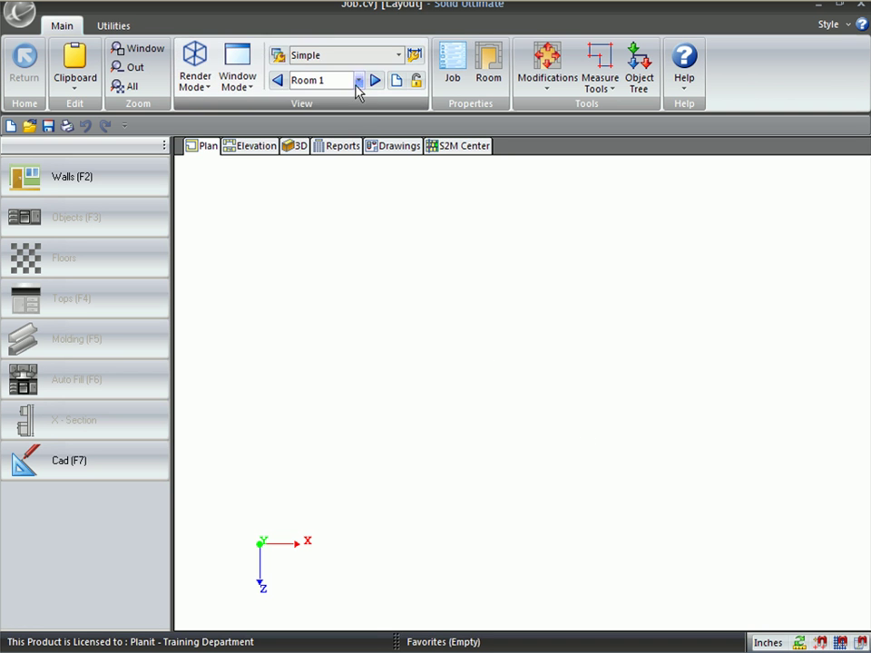
pyautogui.click(358, 82)
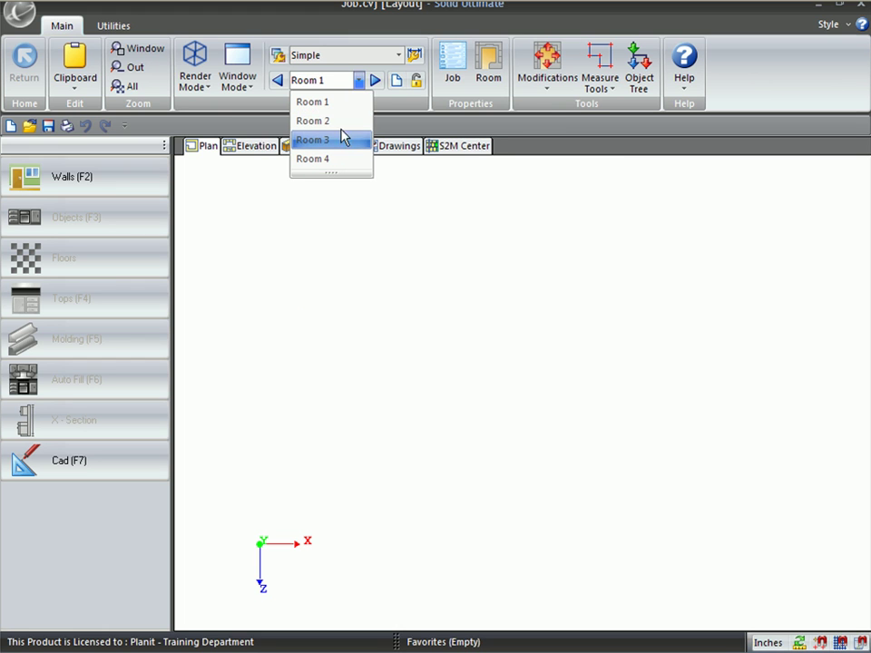
# Delete Room 2 and Room 4 via Modifications > Delete Room, then verify Room 1 and Room 3 remain.
pyautogui.click(437, 206)
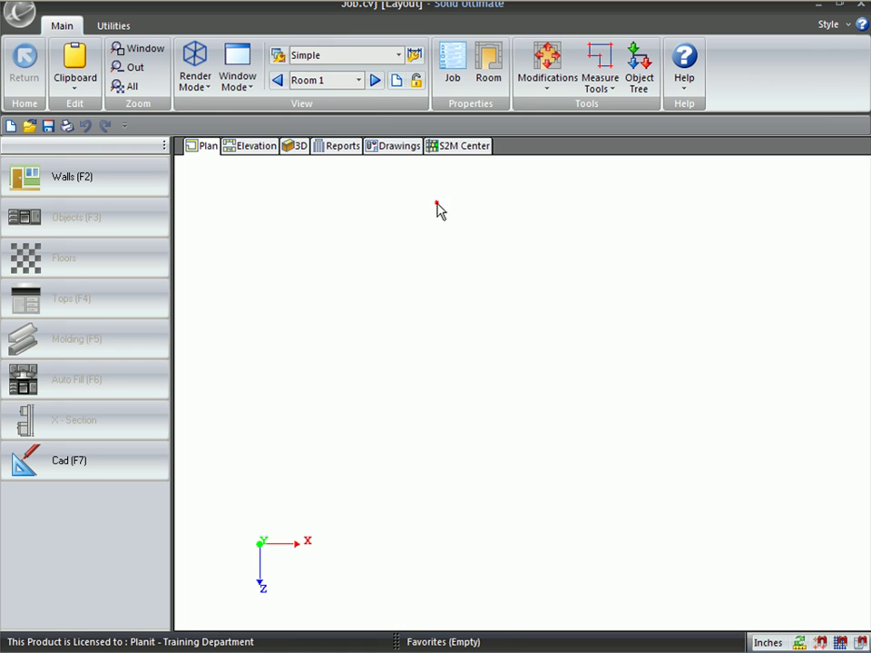
pyautogui.click(549, 90)
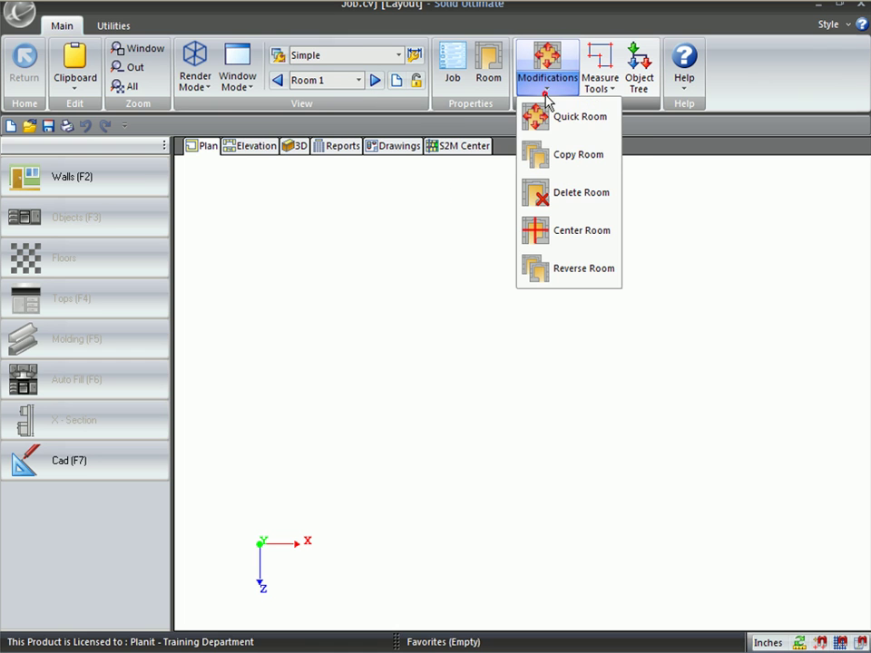
pyautogui.click(545, 199)
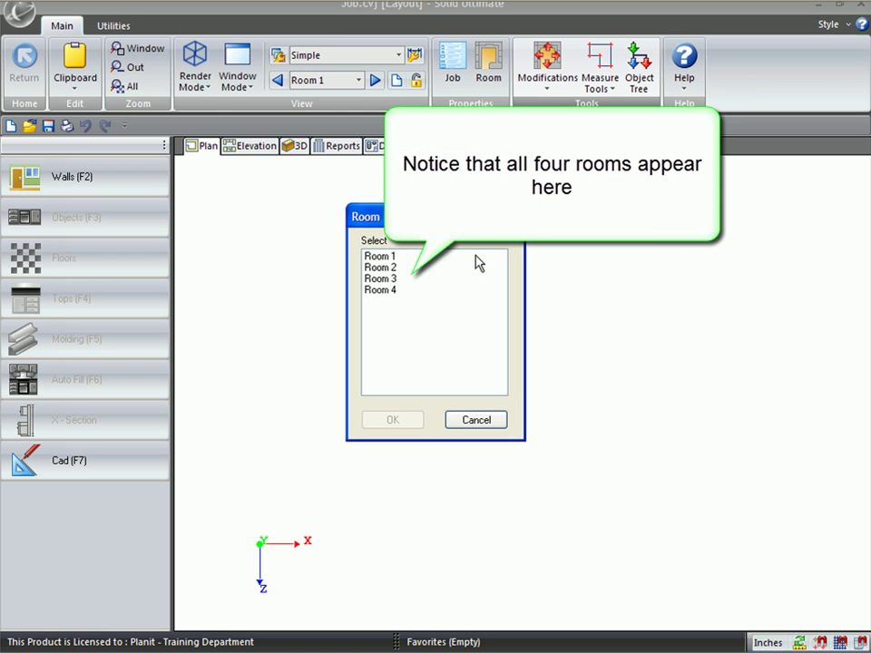
pyautogui.click(392, 268)
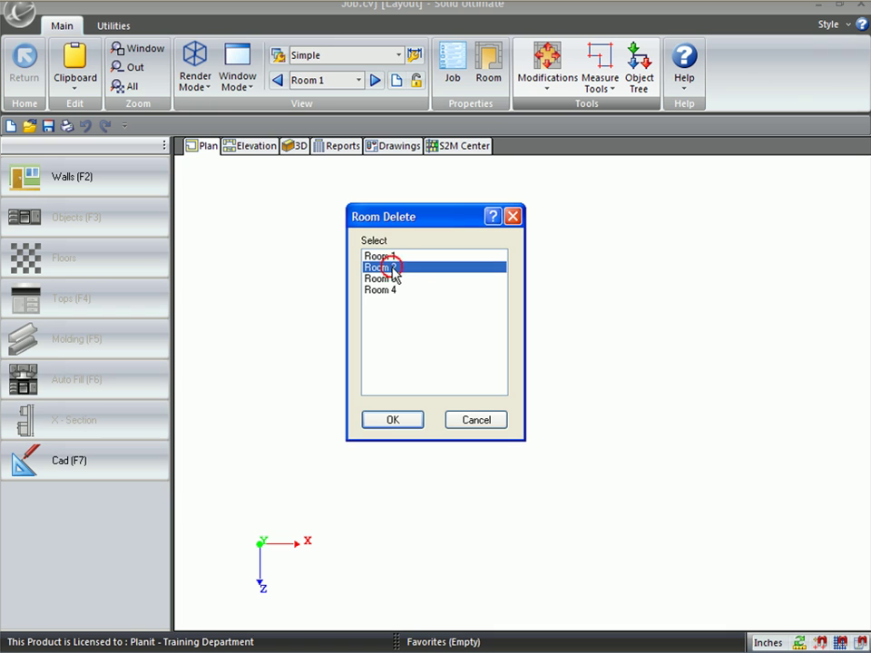
pyautogui.click(390, 280)
pyautogui.click(394, 290)
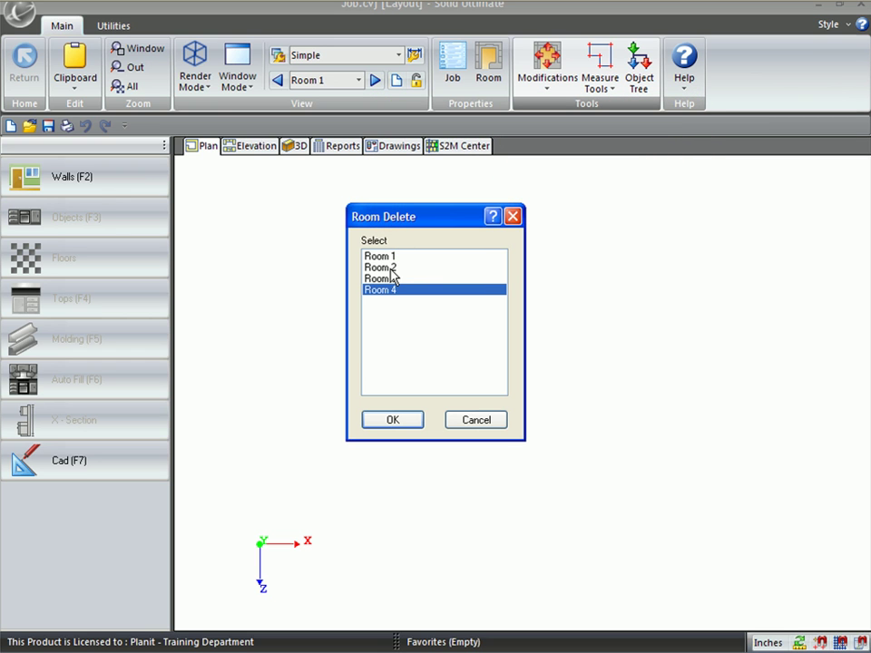
pyautogui.keyDown('ctrl'); pyautogui.click(390, 269); pyautogui.keyUp('ctrl')
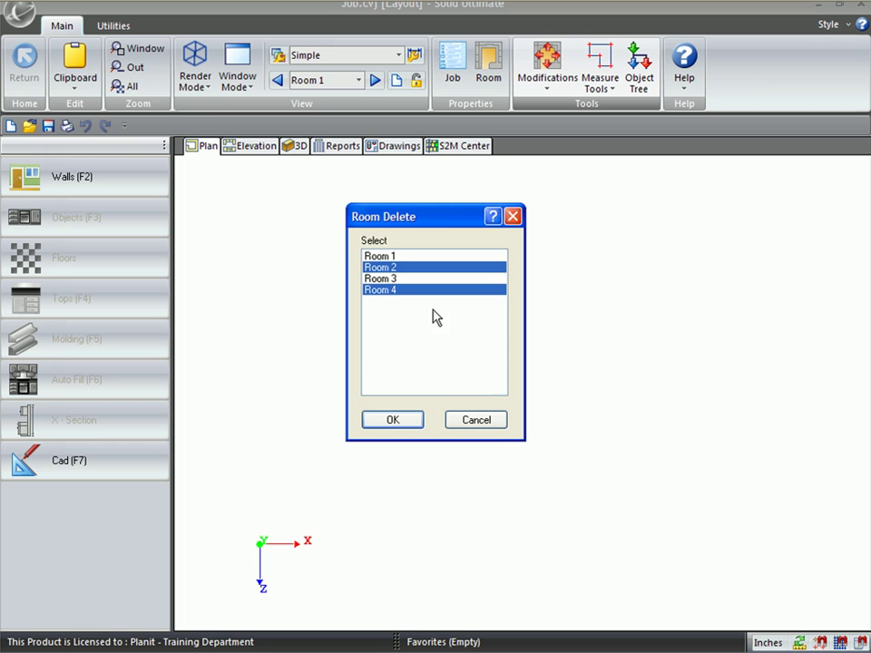
pyautogui.click(412, 420)
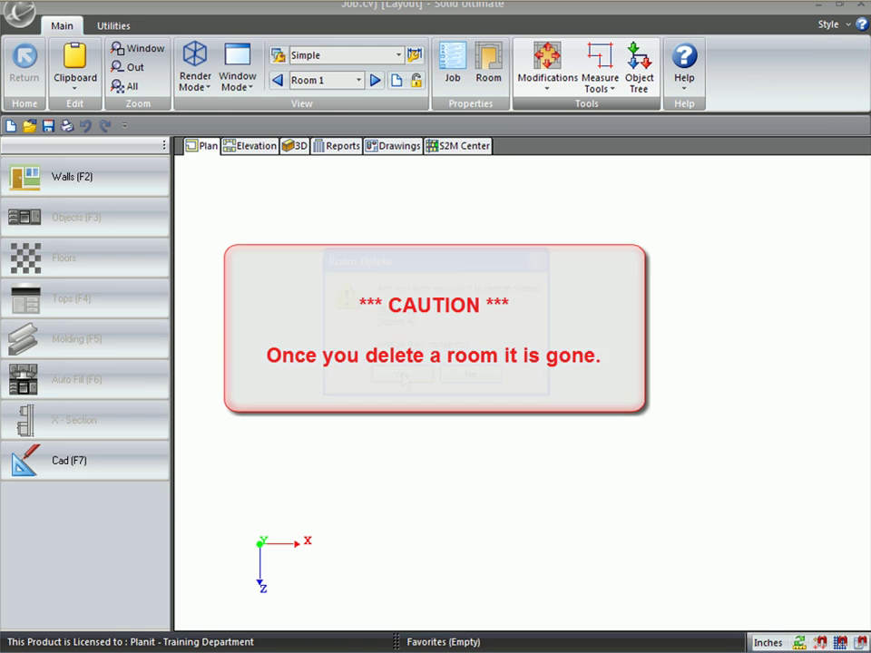
pyautogui.click(402, 374)
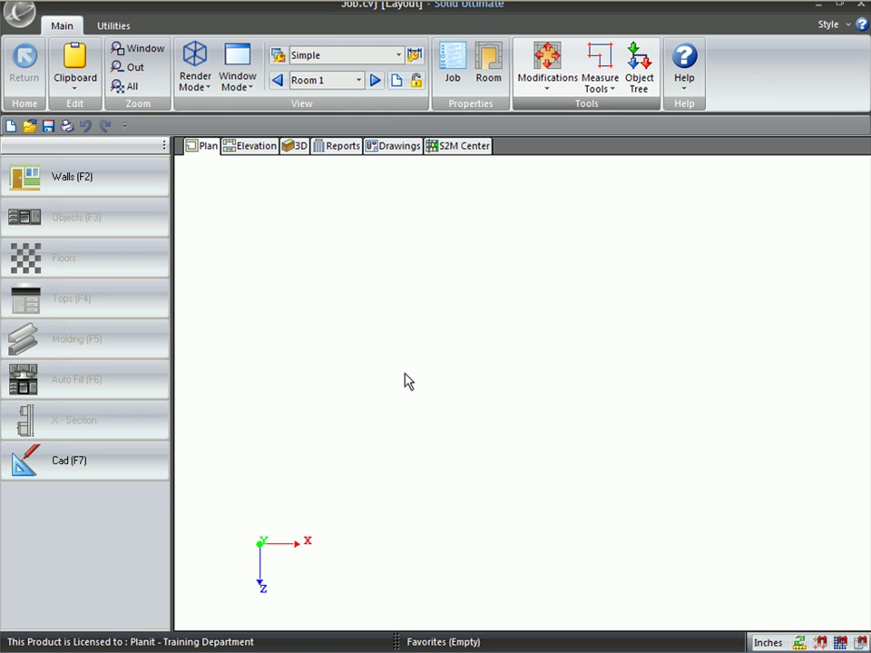
pyautogui.click(360, 81)
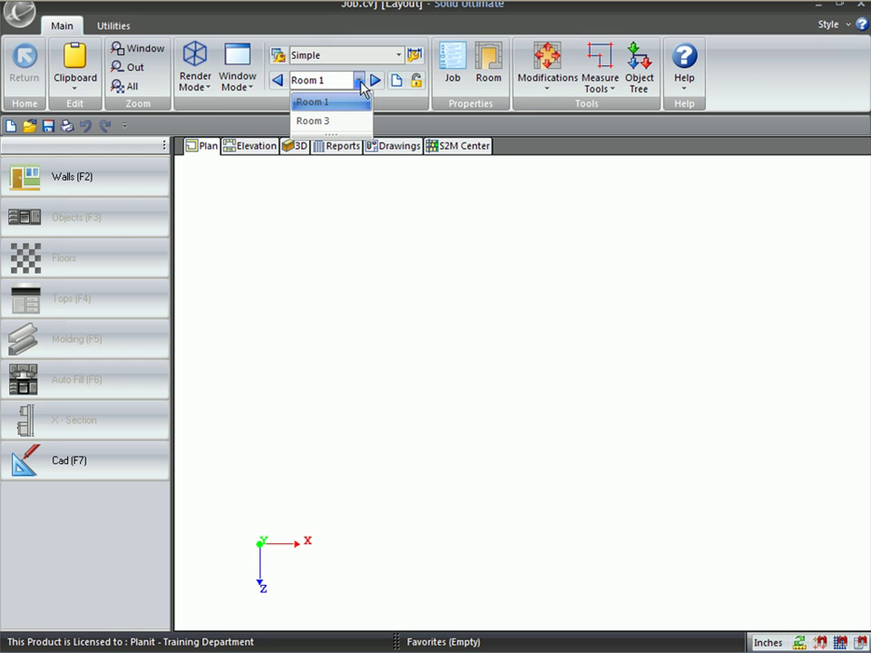
pyautogui.click(359, 205)
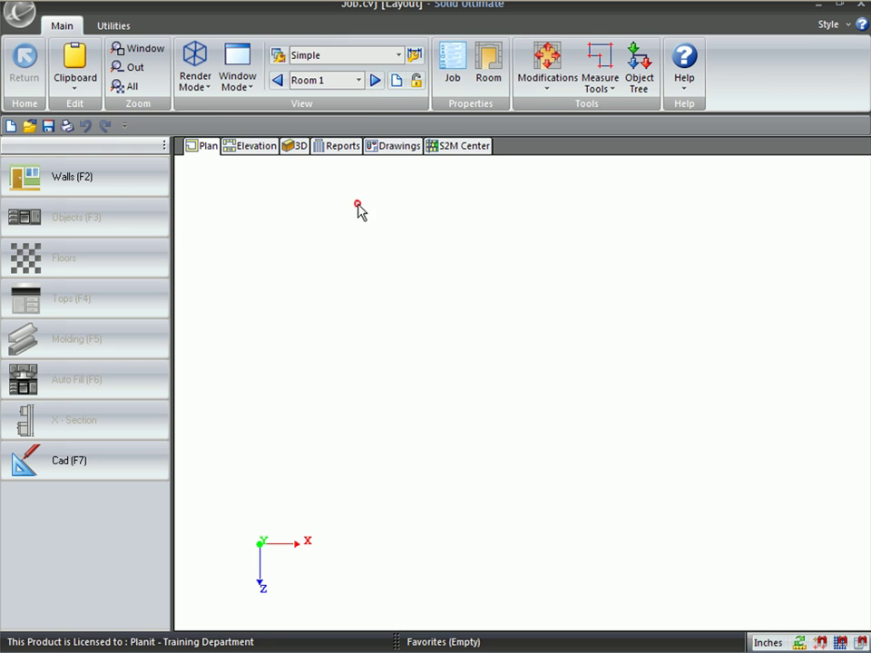
# Switch to the Drawings area and check the Sheet list shows Sheet 1 through Sheet 4.
pyautogui.click(395, 149)
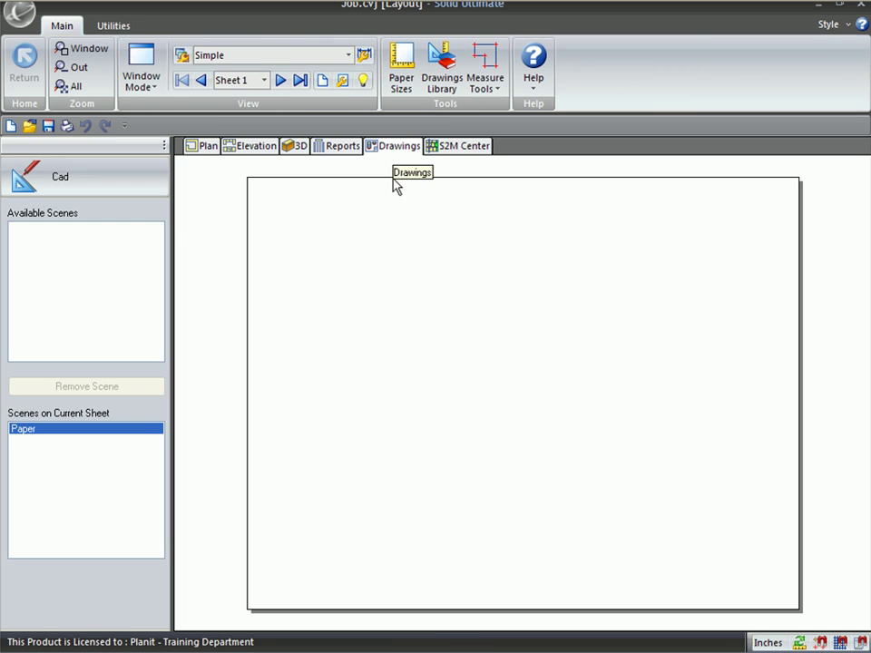
pyautogui.click(263, 81)
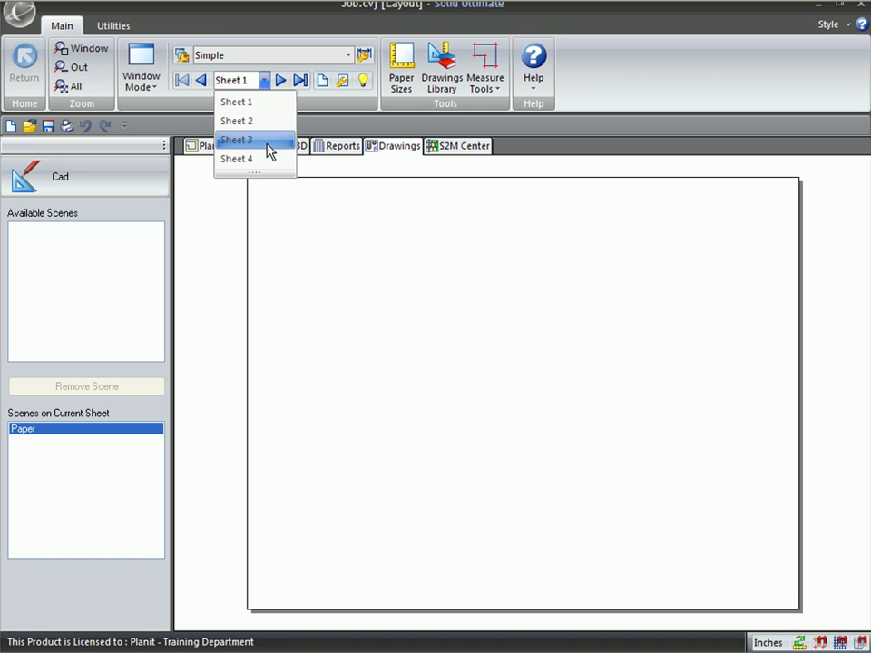
pyautogui.click(327, 205)
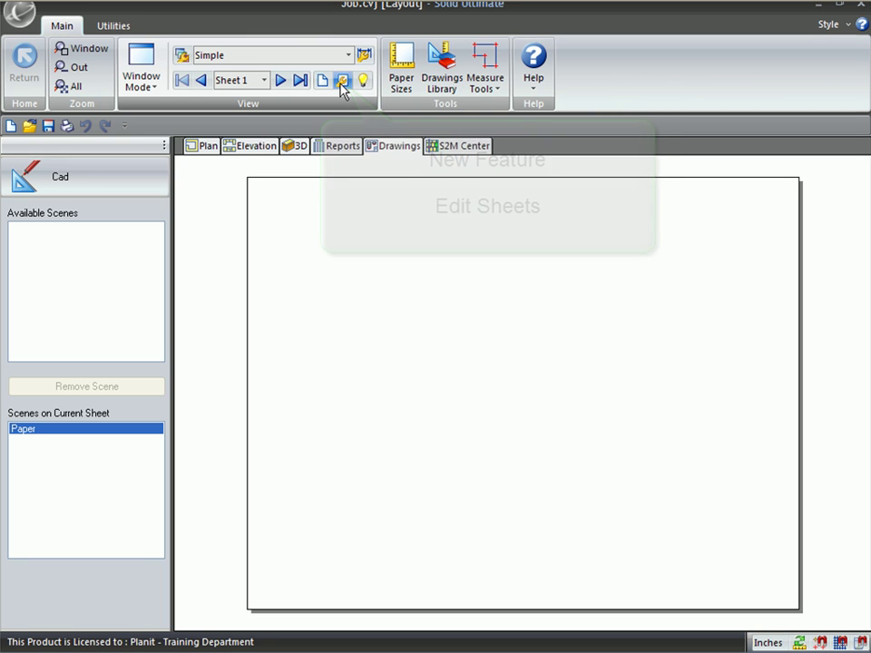
# Remove Sheet 2 and Sheet 4 in the Drawing Sheets manager.
pyautogui.click(341, 82)
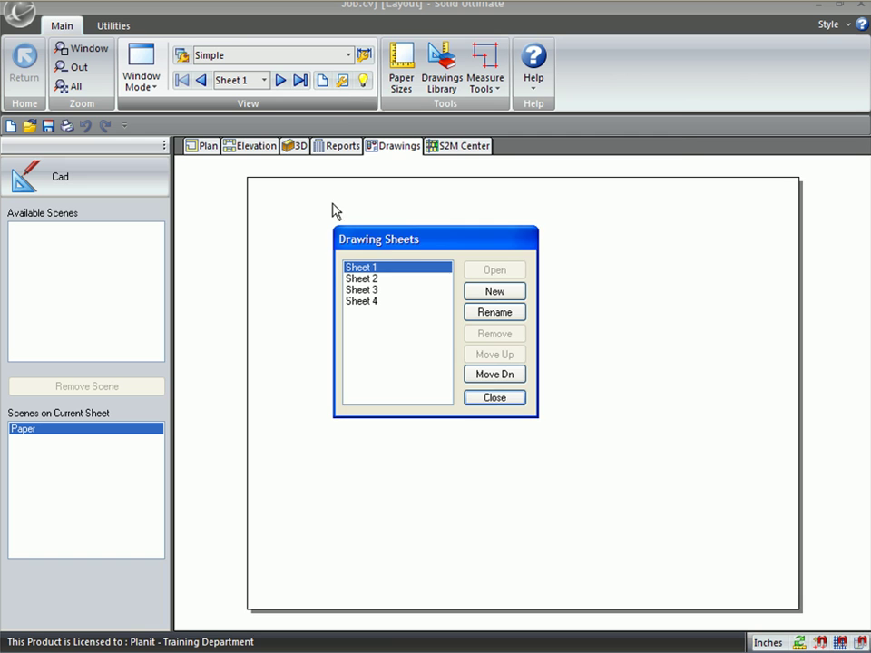
pyautogui.click(359, 281)
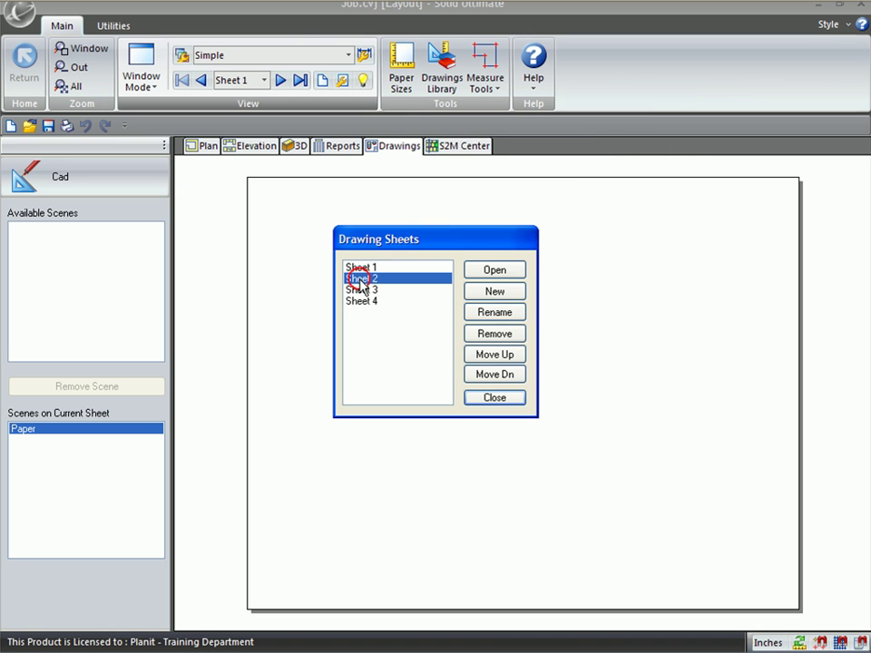
pyautogui.click(360, 290)
pyautogui.click(359, 302)
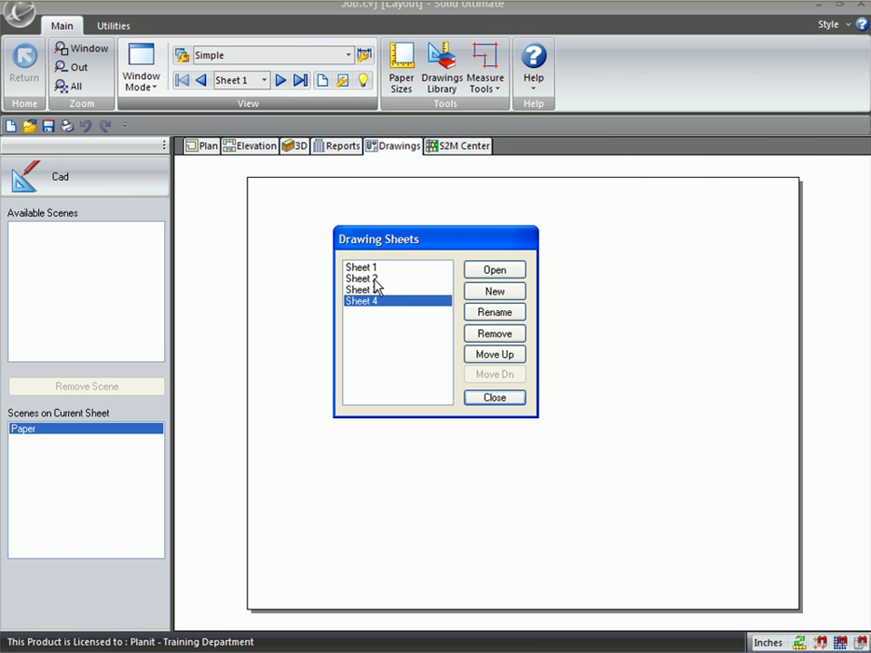
pyautogui.keyDown('ctrl'); pyautogui.click(372, 279); pyautogui.keyUp('ctrl')
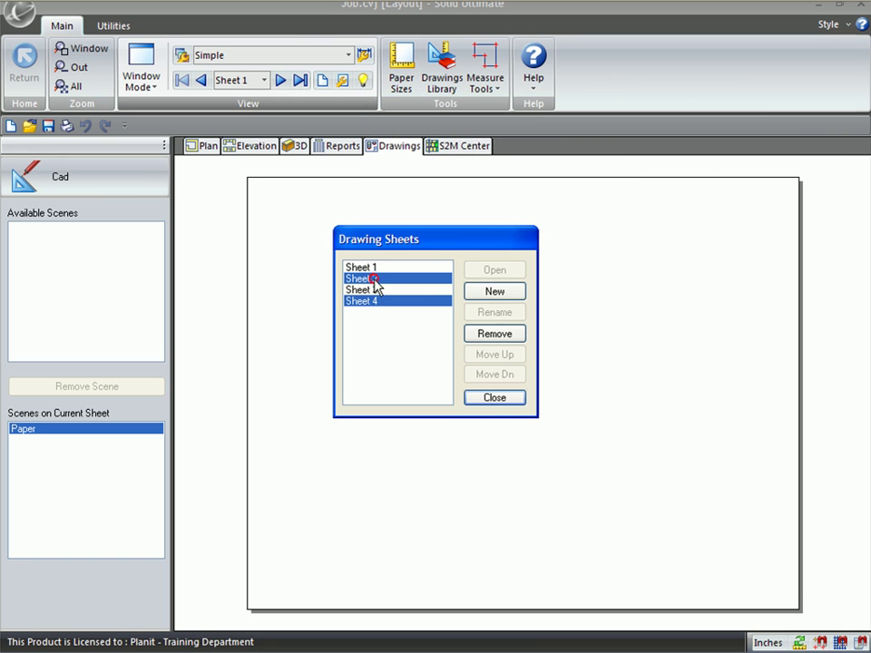
pyautogui.click(492, 336)
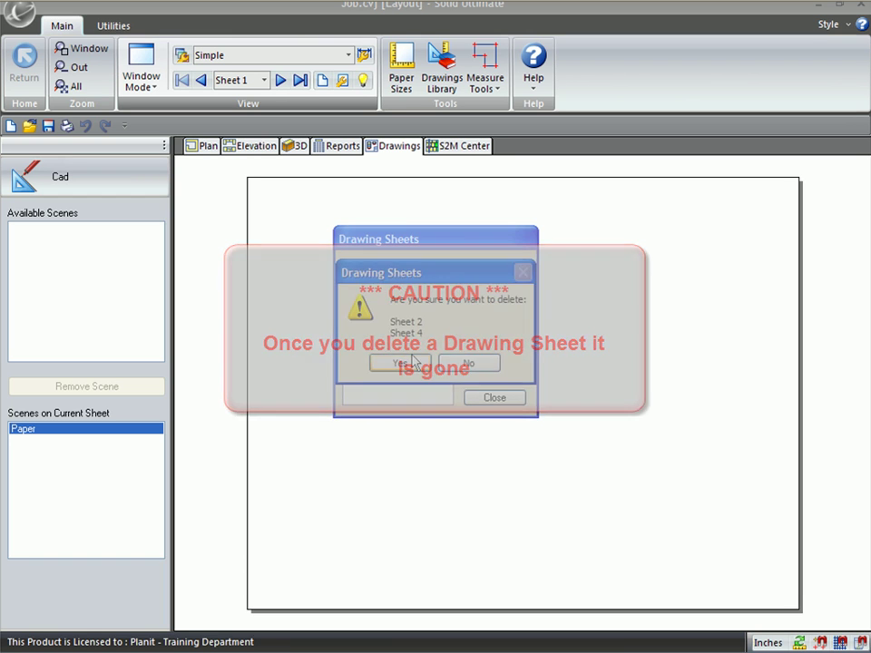
pyautogui.click(411, 360)
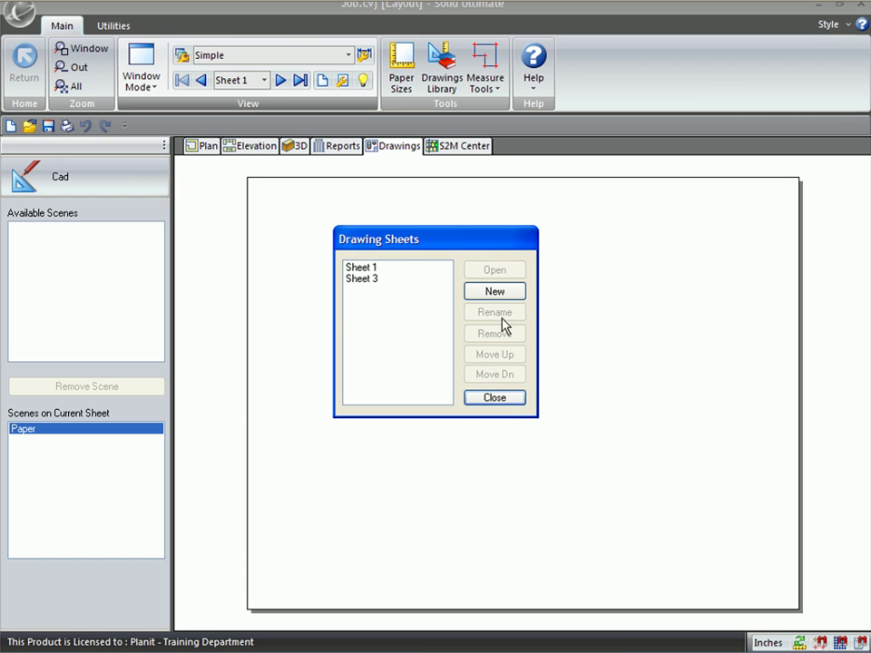
pyautogui.click(497, 399)
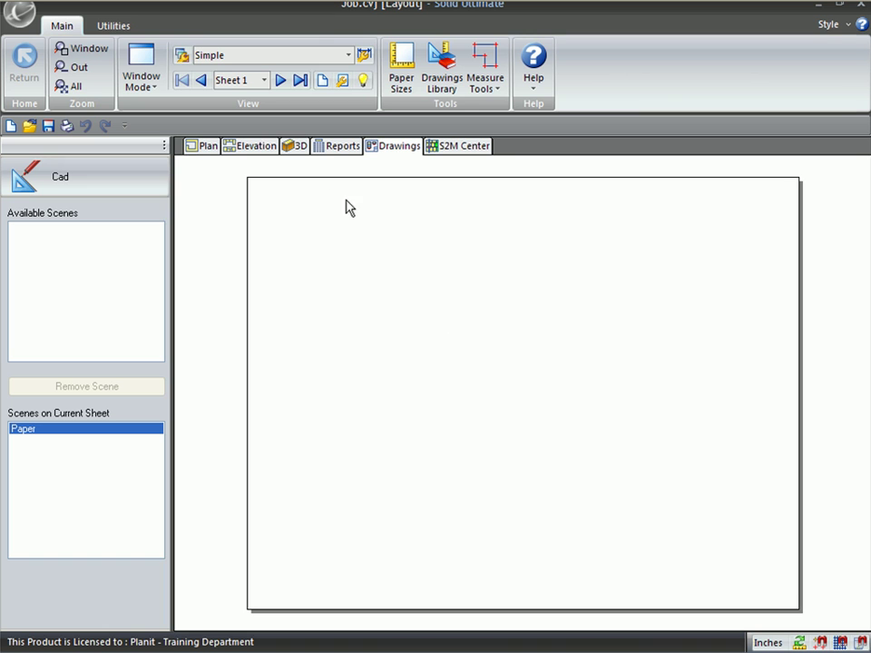
# Verify only Sheet 1 and Sheet 3 remain, return to the Plan view, and save the job.
pyautogui.click(264, 81)
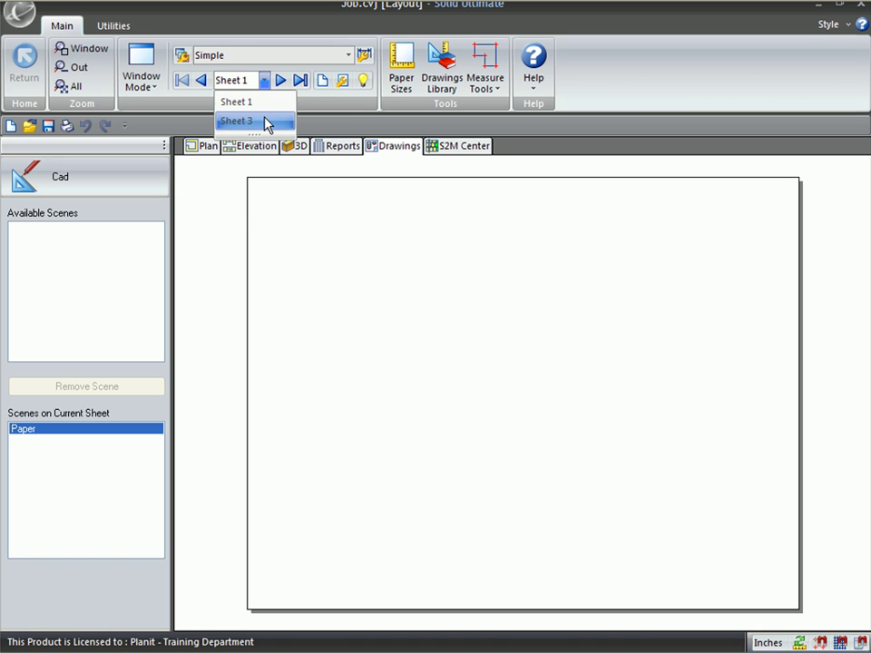
pyautogui.click(233, 207)
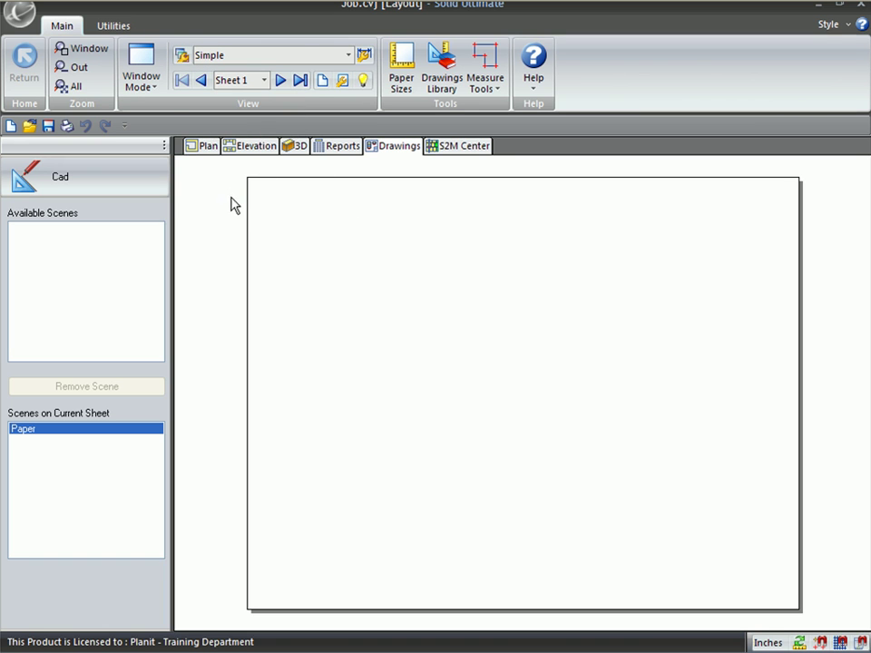
pyautogui.click(205, 148)
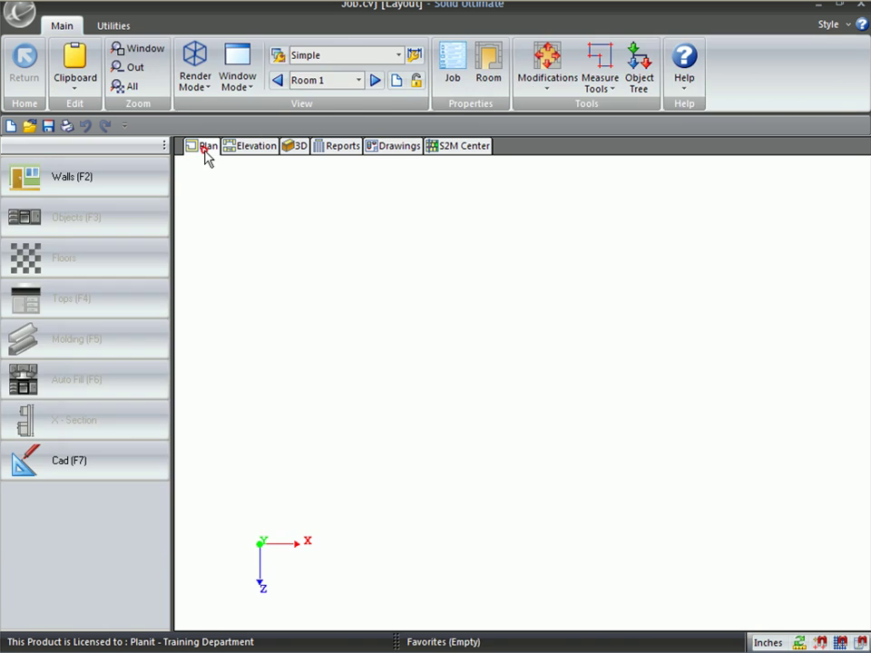
pyautogui.click(48, 126)
# Open the application orb menu with New, Open, Close, Save and Recent Jobs.
pyautogui.click(24, 14)
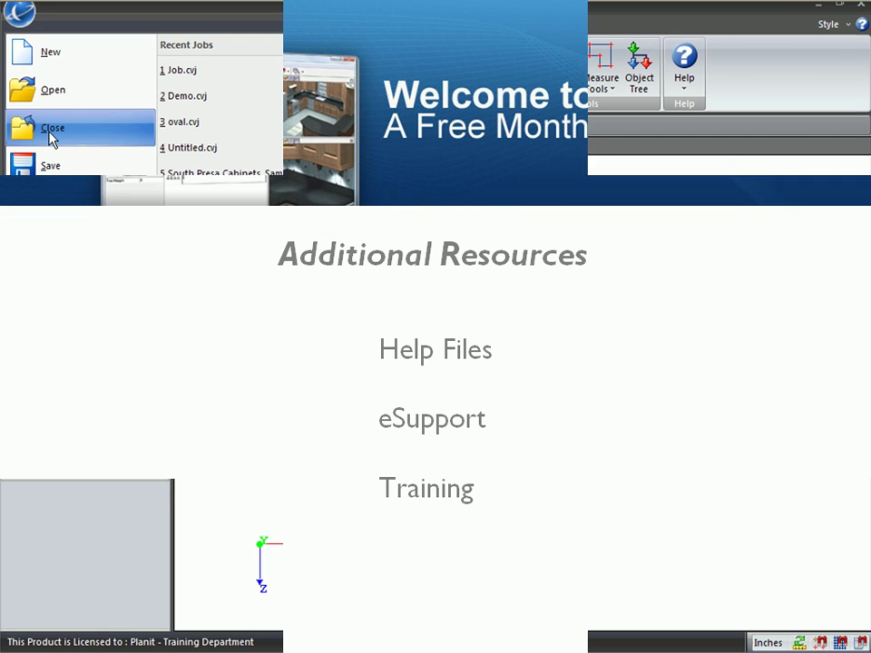